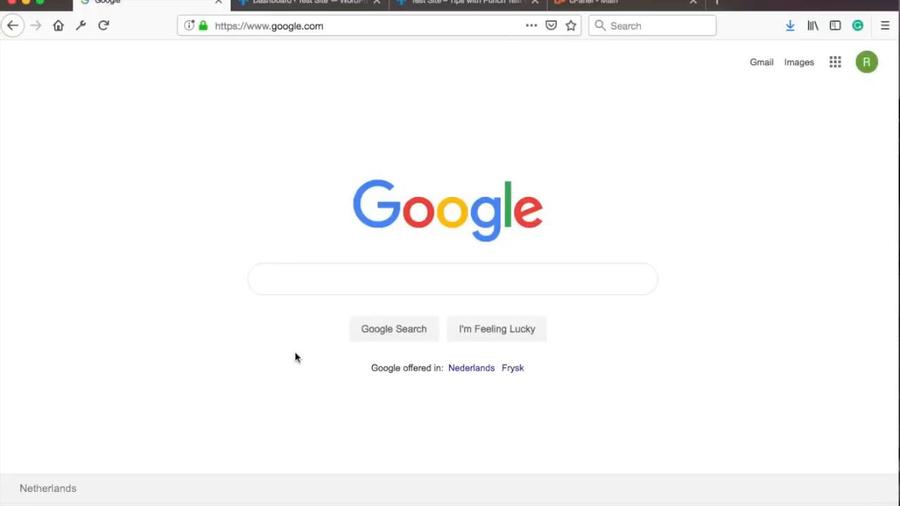
Step: Search Google for "search console", open the Google Search Console site and start it to reach the property setup
click(301, 279)
text(sea)
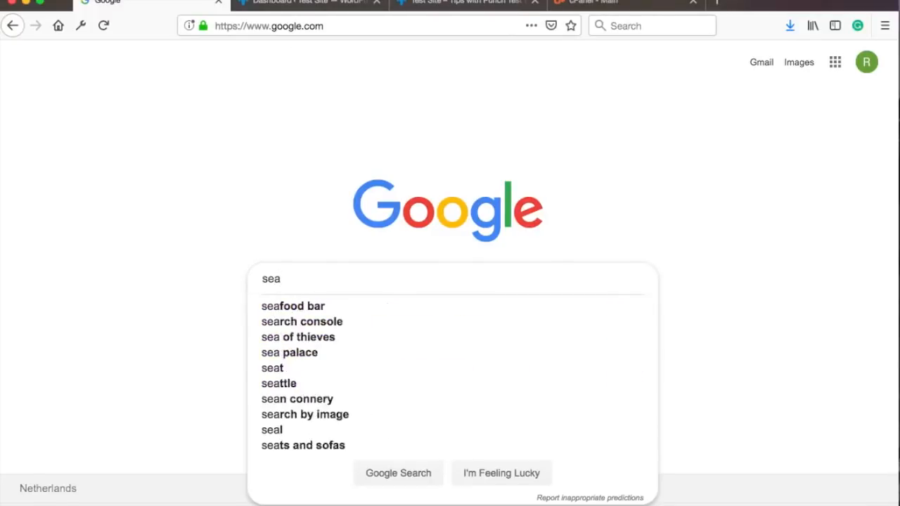
text(rch console)
key(Return)
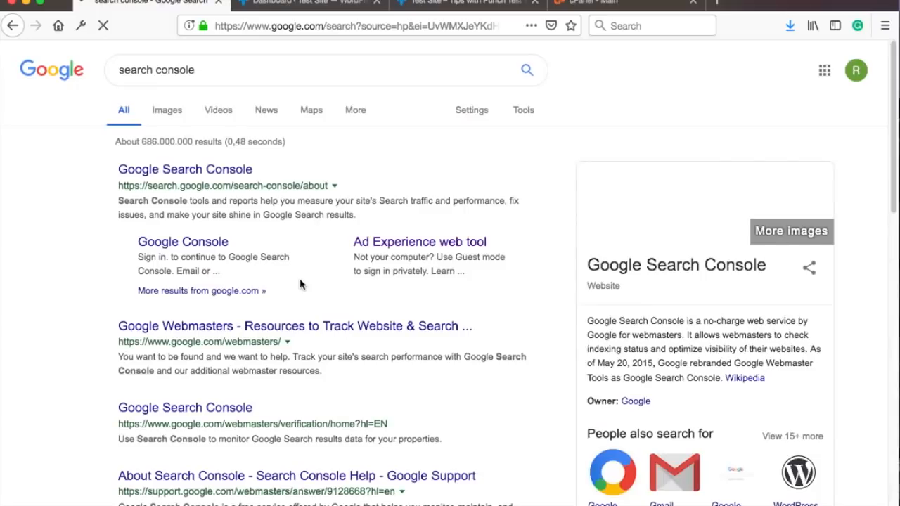
click(219, 174)
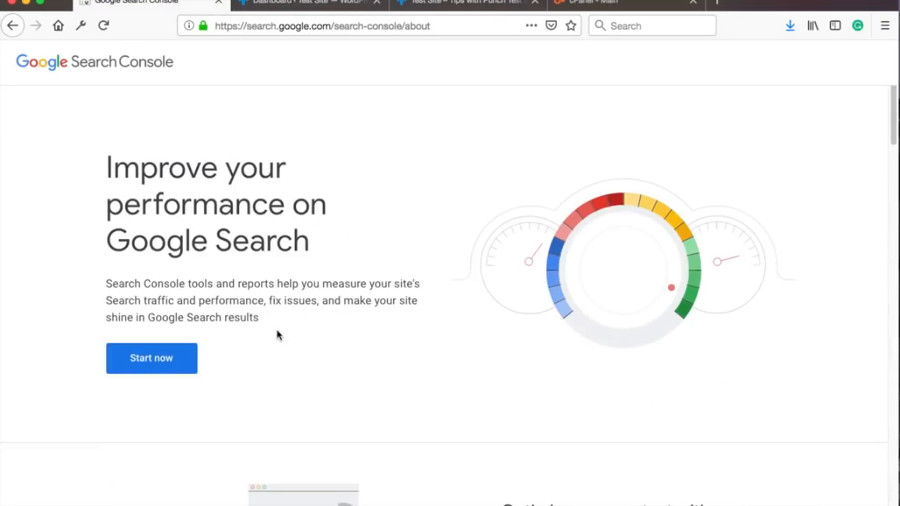
click(167, 352)
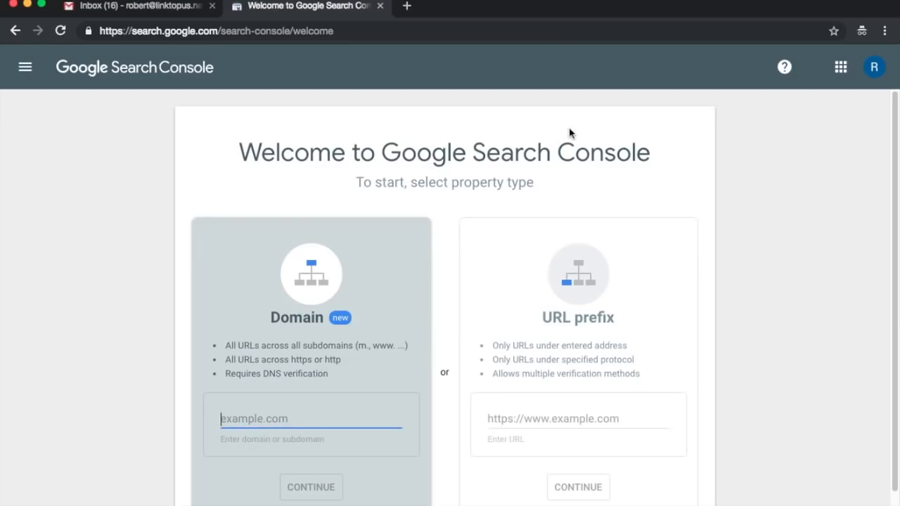
scroll(554, 140, down, 1)
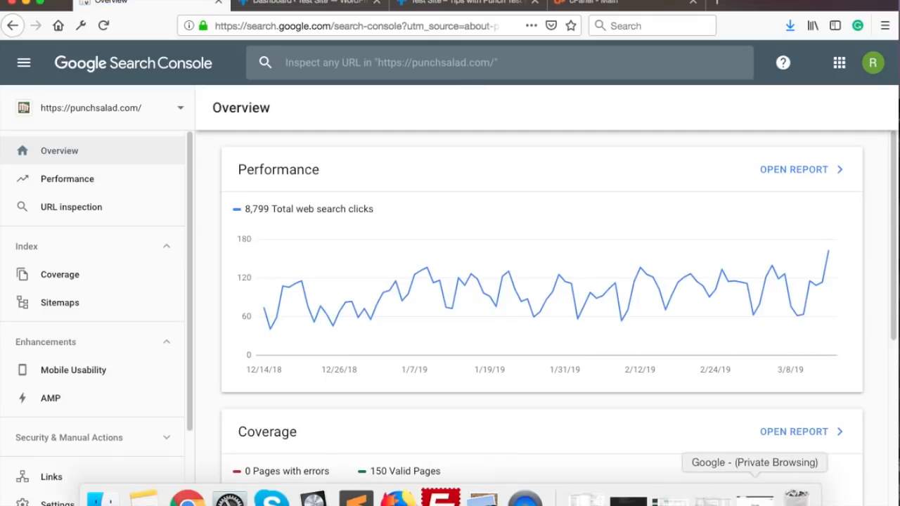
click(756, 499)
drag(328, 26, 383, 26)
click(399, 78)
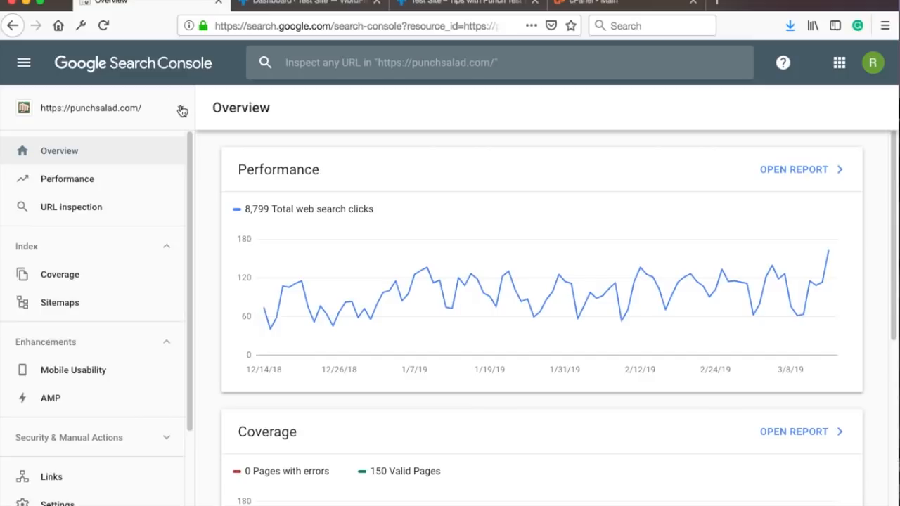
Step: Add a new Domain-type property for storemonkeywp.com and continue to its DNS ownership verification
click(182, 111)
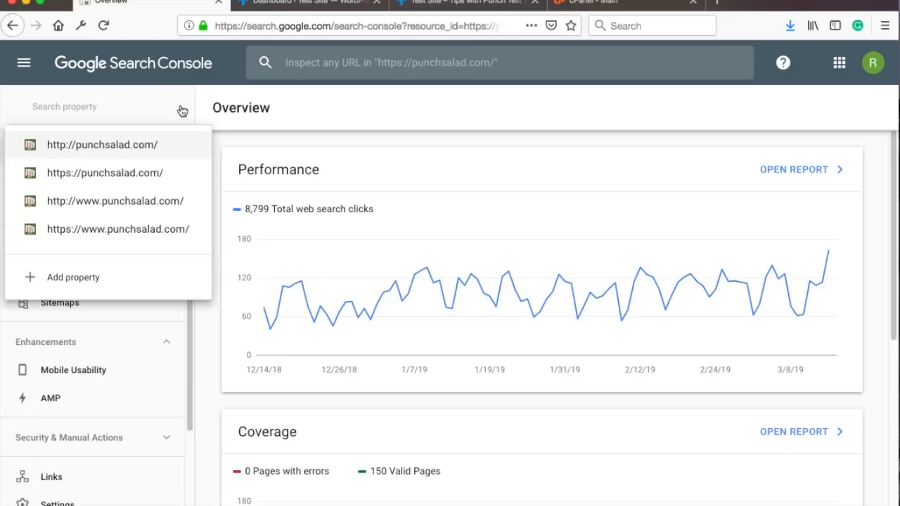
click(83, 279)
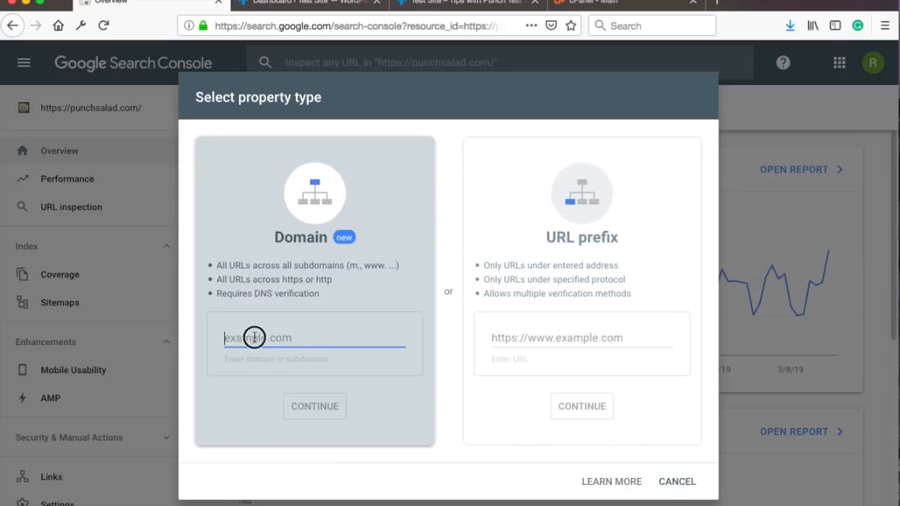
text(storemonkeywp.com)
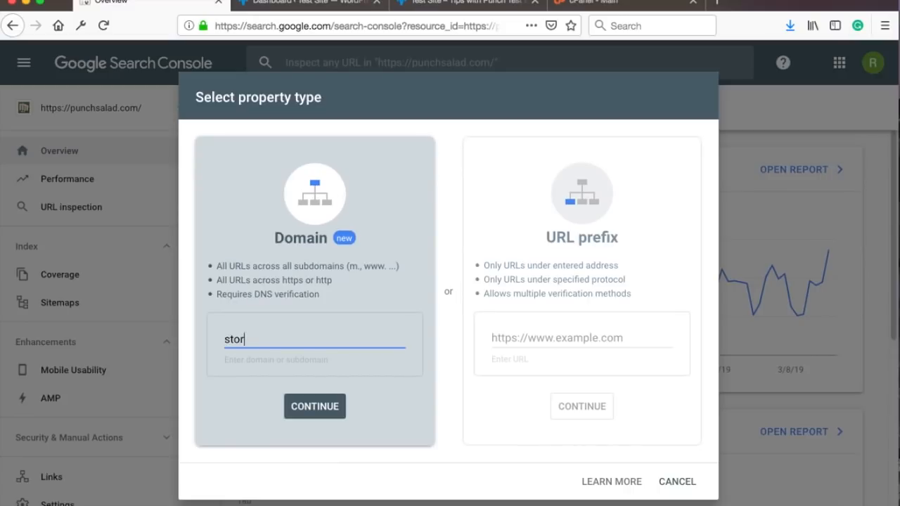
double_click(227, 345)
click(235, 365)
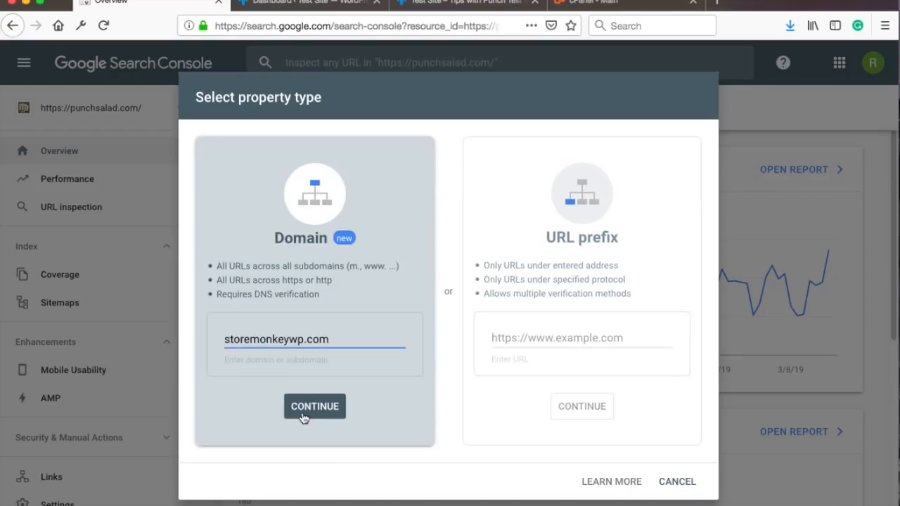
click(303, 415)
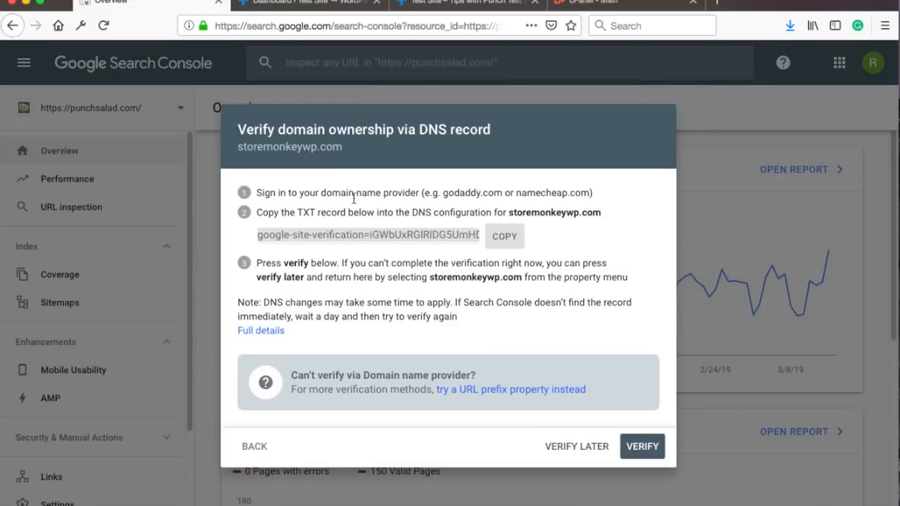
Step: Copy the TXT verification record for storemonkeywp.com and switch to the hosting account's cPanel
drag(599, 195, 256, 195)
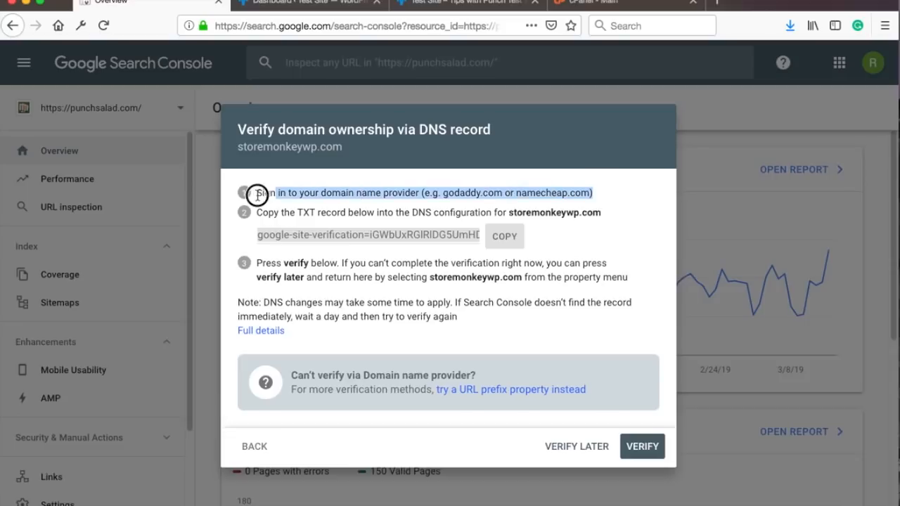
click(330, 195)
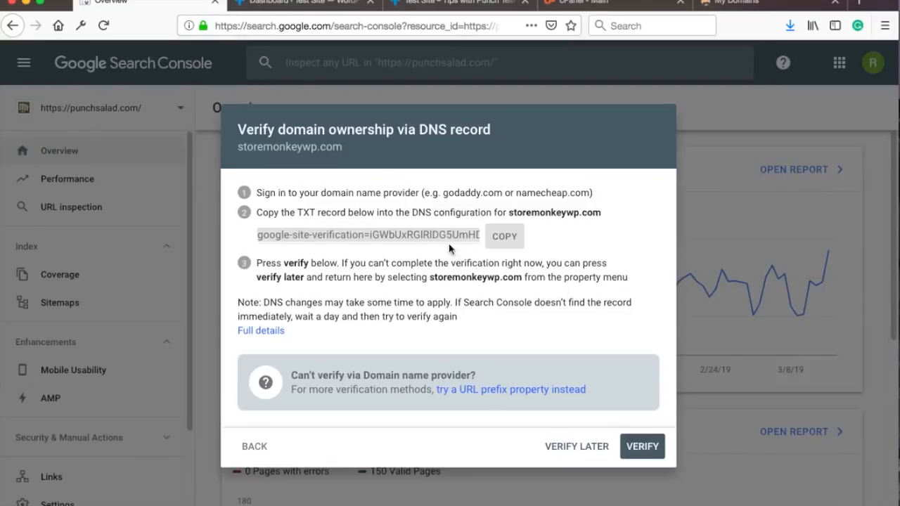
click(511, 243)
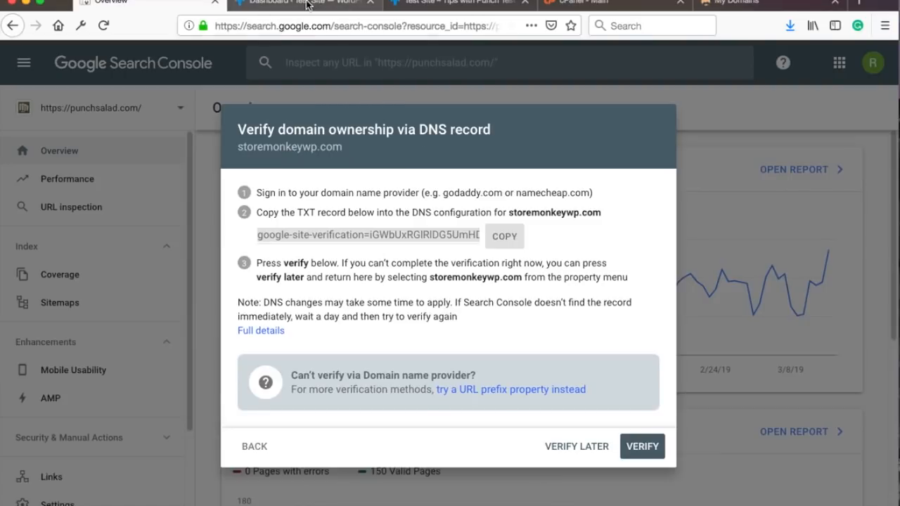
click(620, 5)
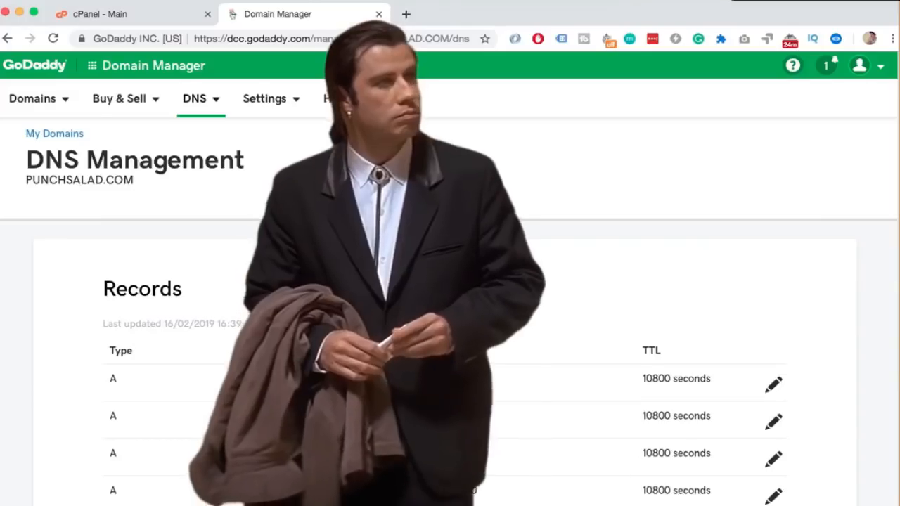
Step: Look through GoDaddy's DNS records for punchsalad.com and Google's help list of domain verification guides by domain host
scroll(255, 267, down, 1)
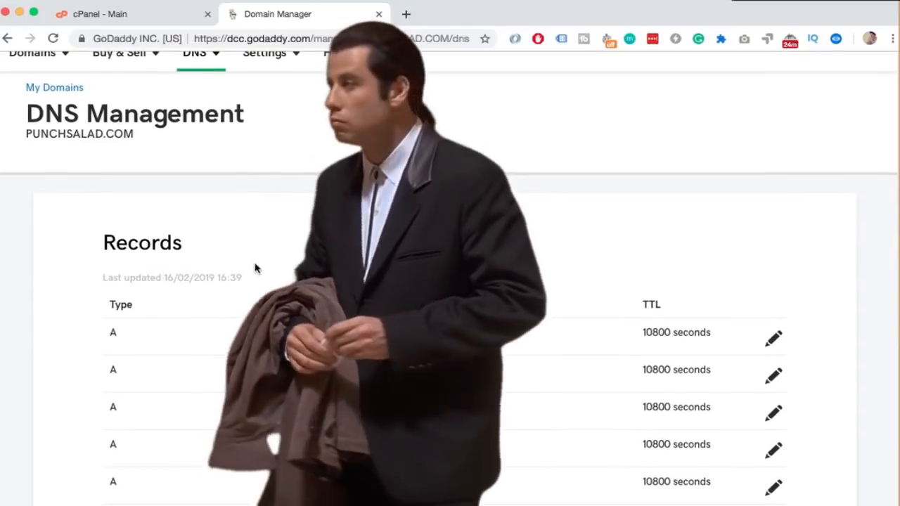
scroll(267, 162, down, 15)
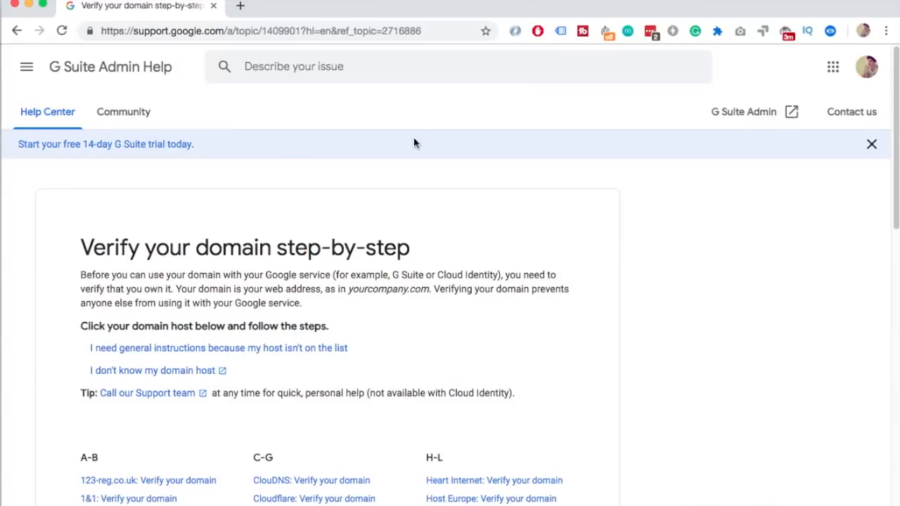
scroll(414, 143, down, 2)
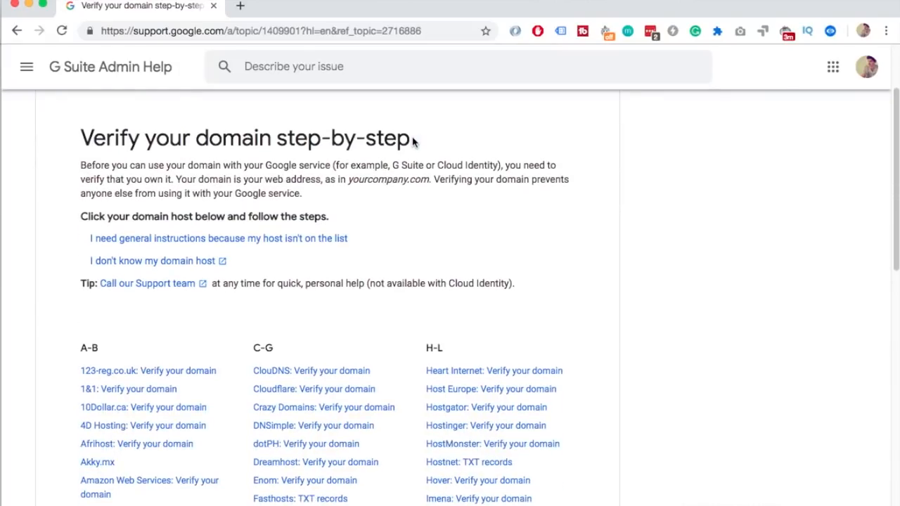
scroll(413, 143, down, 5)
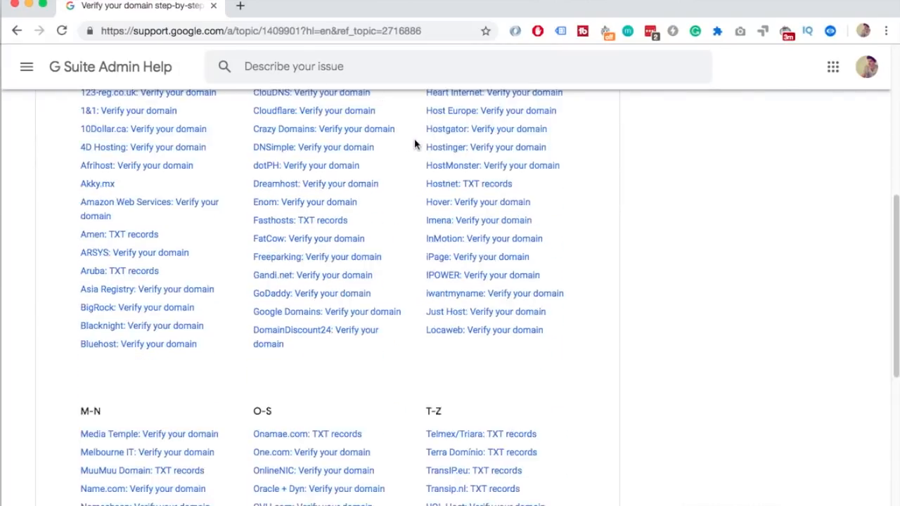
scroll(646, 231, down, 1)
scroll(646, 231, down, 3)
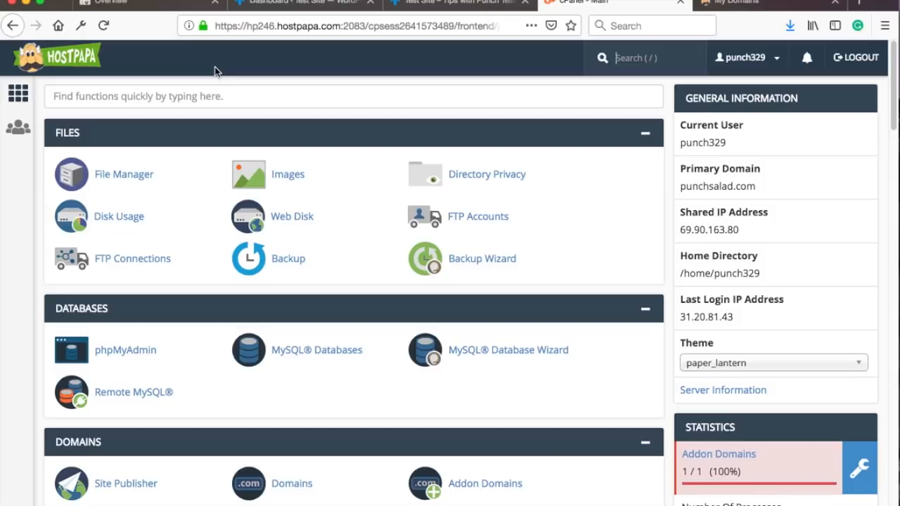
Step: Open the DNS zone records of storemonkeywp.com from its domain management page in cPanel
scroll(312, 290, down, 1)
scroll(312, 290, down, 3)
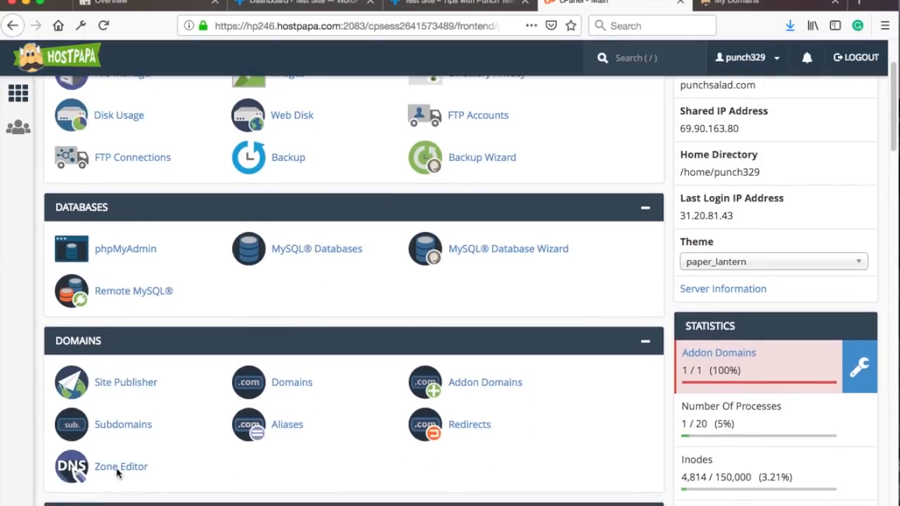
click(294, 388)
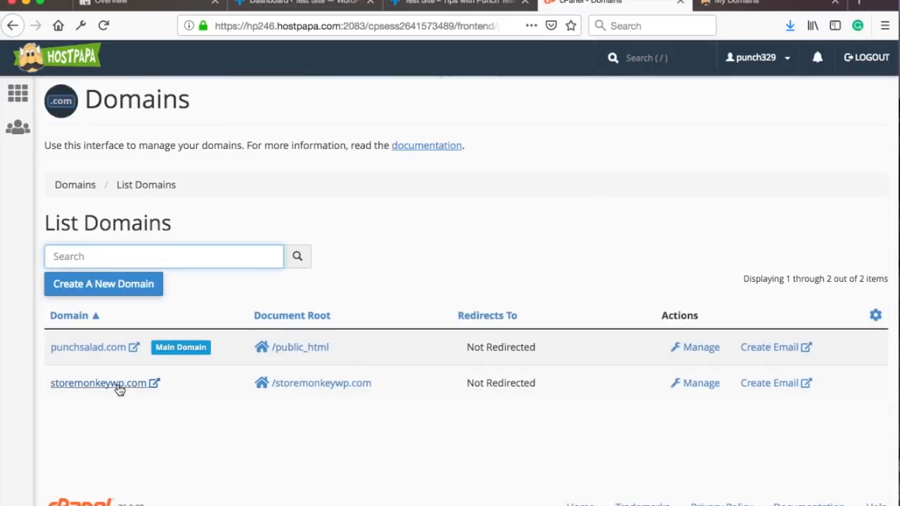
click(703, 387)
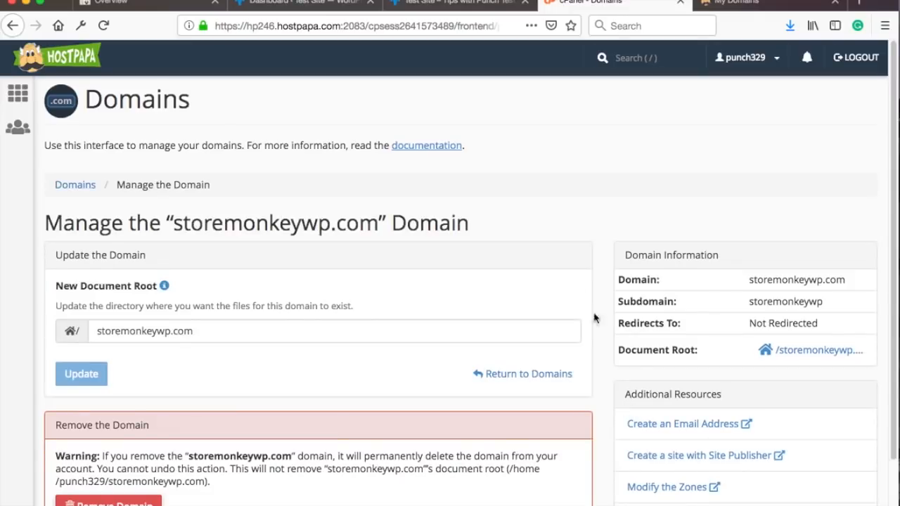
scroll(574, 280, down, 2)
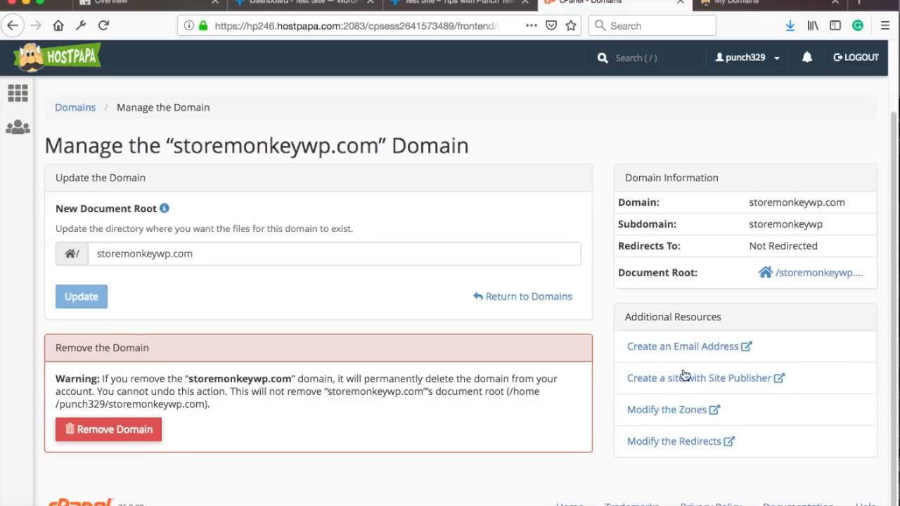
click(675, 410)
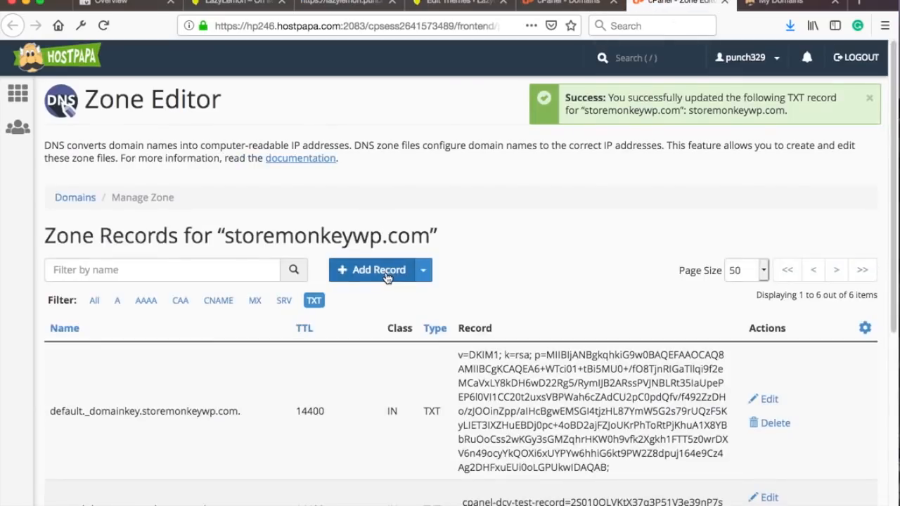
Step: Start a new zone record and set its name to storemonkeywp.com
click(385, 277)
click(182, 352)
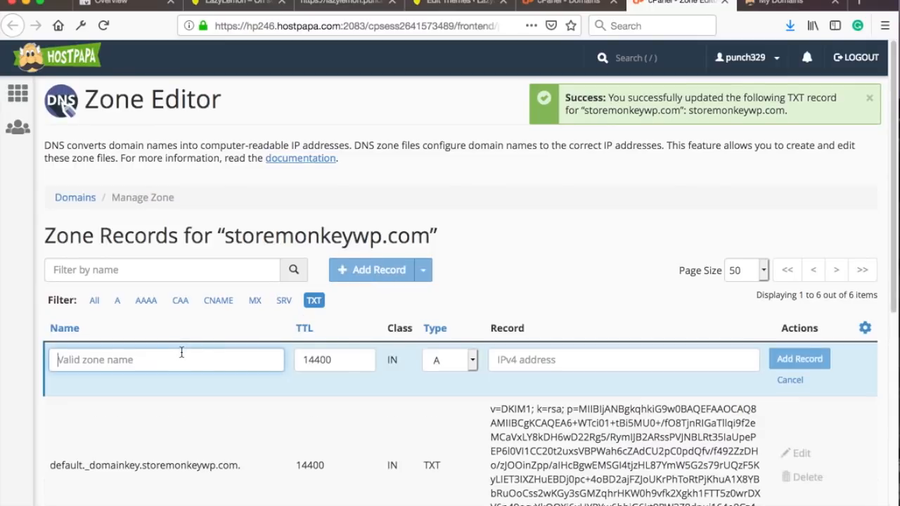
text(s)
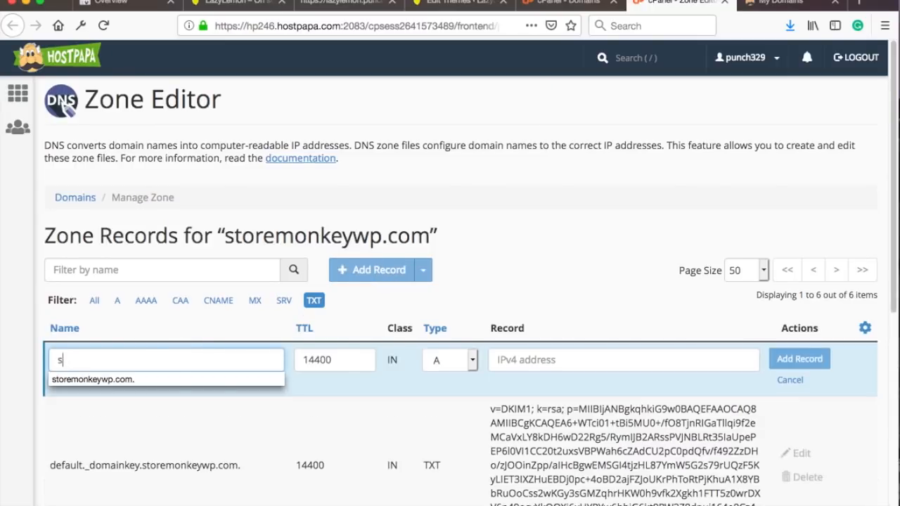
text(tor)
click(161, 379)
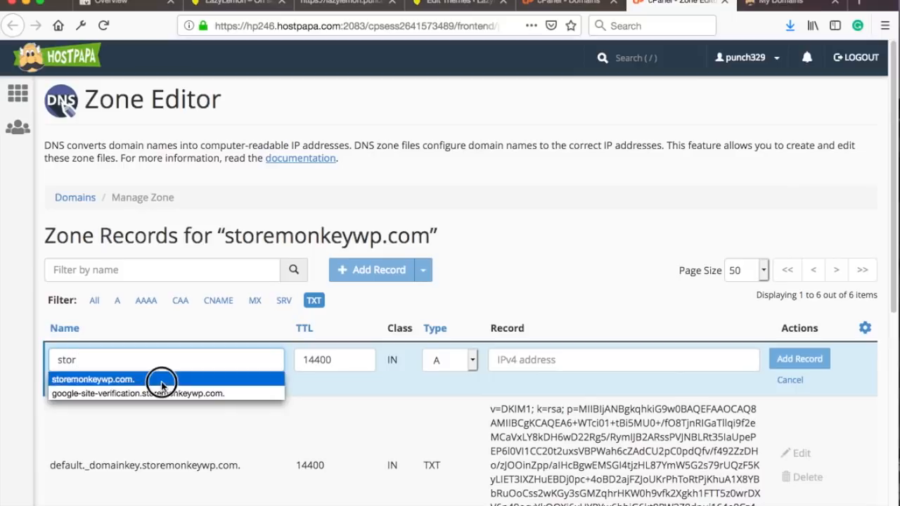
key(BackSpace)
click(183, 332)
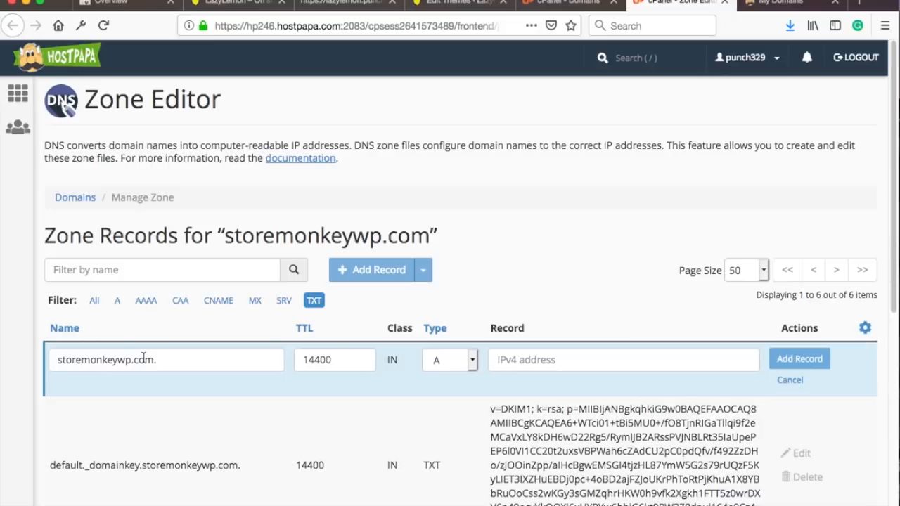
Step: Set the new record's type to TXT, paste the copied Google site verification code as its value and add the record
click(466, 360)
click(460, 421)
click(511, 359)
key(super+v)
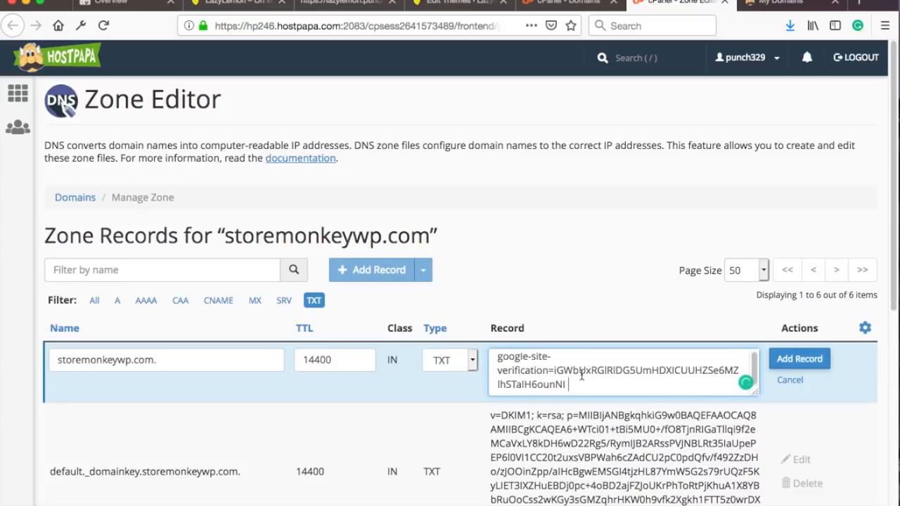
click(801, 361)
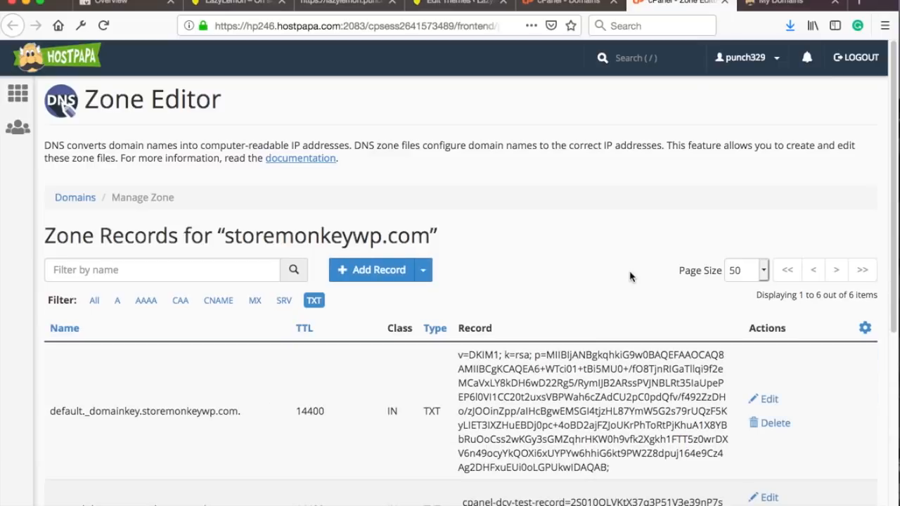
scroll(586, 285, down, 5)
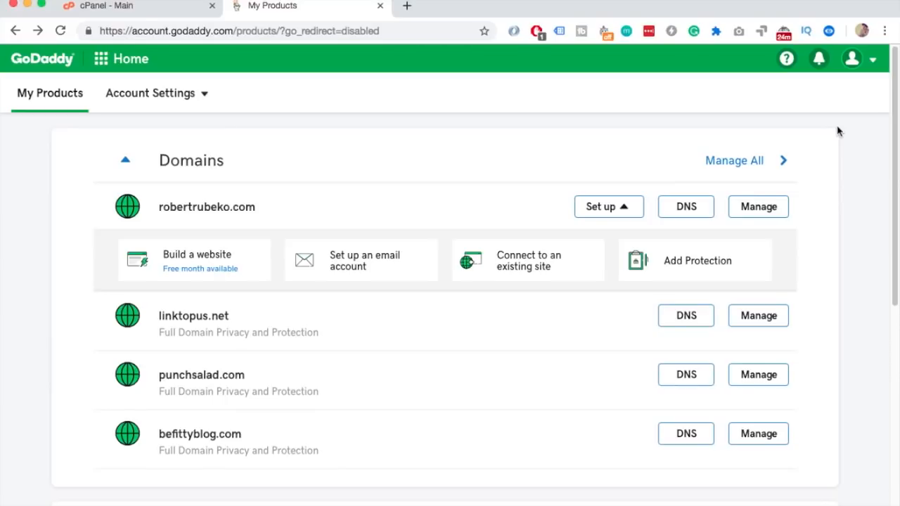
Step: Open the DNS records of punchsalad.com from the GoDaddy domain list and go to the end of the records
scroll(838, 132, down, 3)
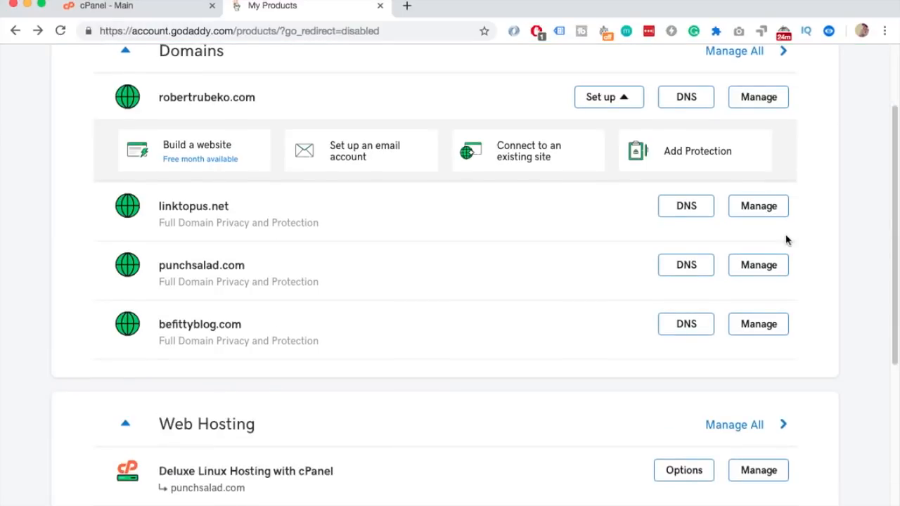
click(673, 270)
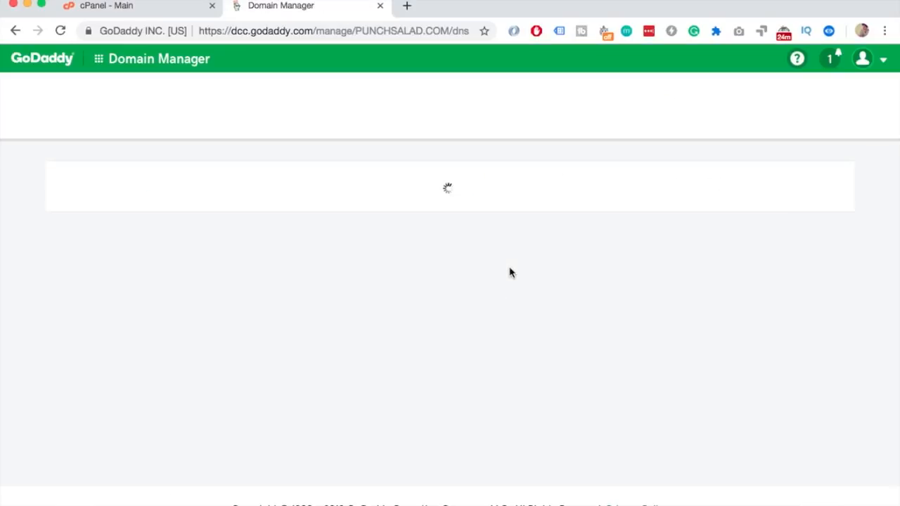
scroll(261, 153, down, 12)
scroll(262, 153, down, 4)
scroll(773, 232, up, 2)
Step: Start a new DNS record for punchsalad.com and set its type to TXT
click(766, 242)
click(203, 237)
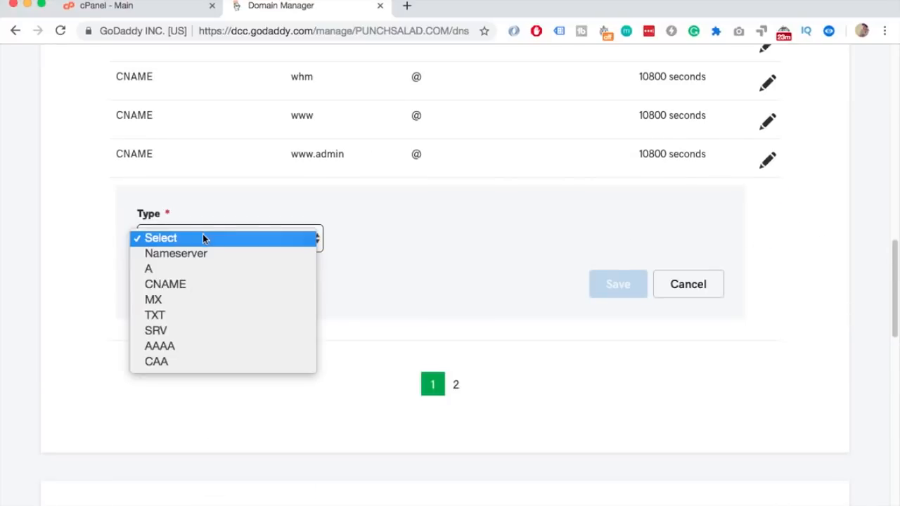
key(Escape)
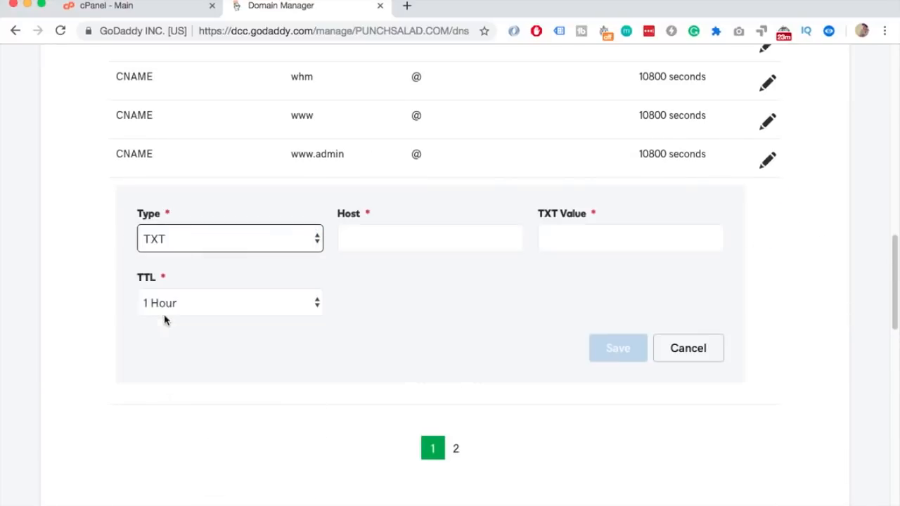
Step: Set the new TXT record's host to storemonkeywp.com
click(382, 242)
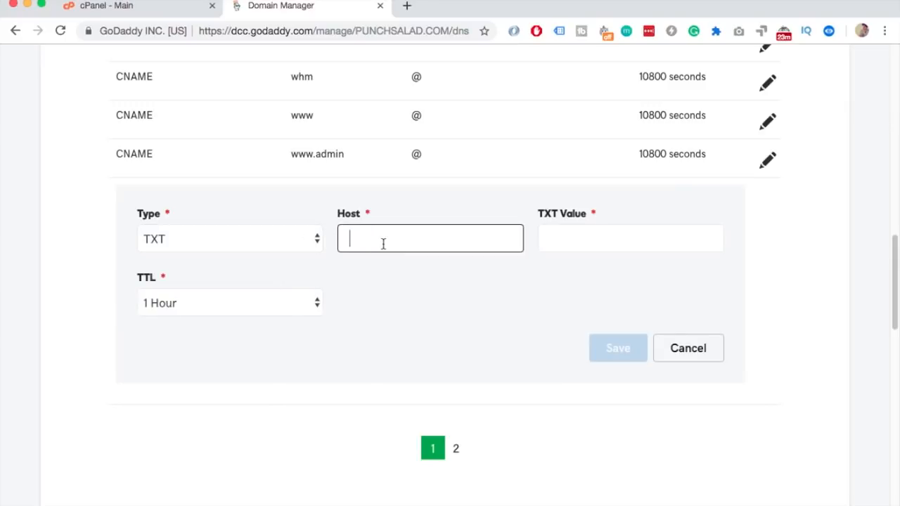
text(storem)
text(onkey w)
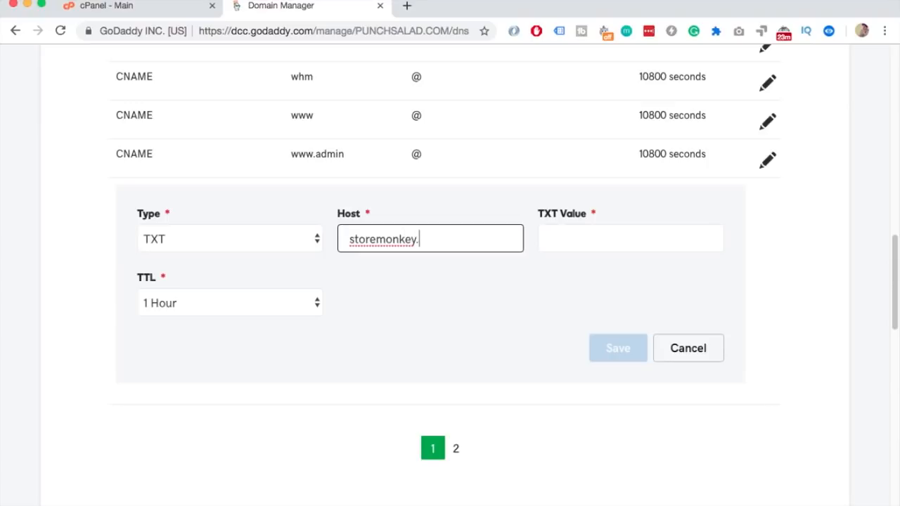
key(BackSpace)
key(BackSpace)
text(wp.com)
key(Tab)
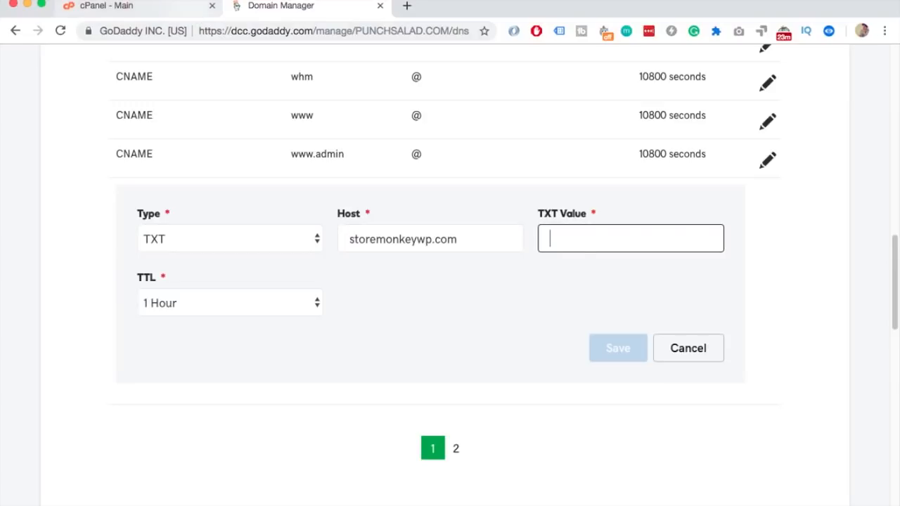
Step: Paste the copied Google site verification code as the TXT value, keep the TTL at 1 Hour and save the record
key(super+v)
click(223, 300)
click(380, 301)
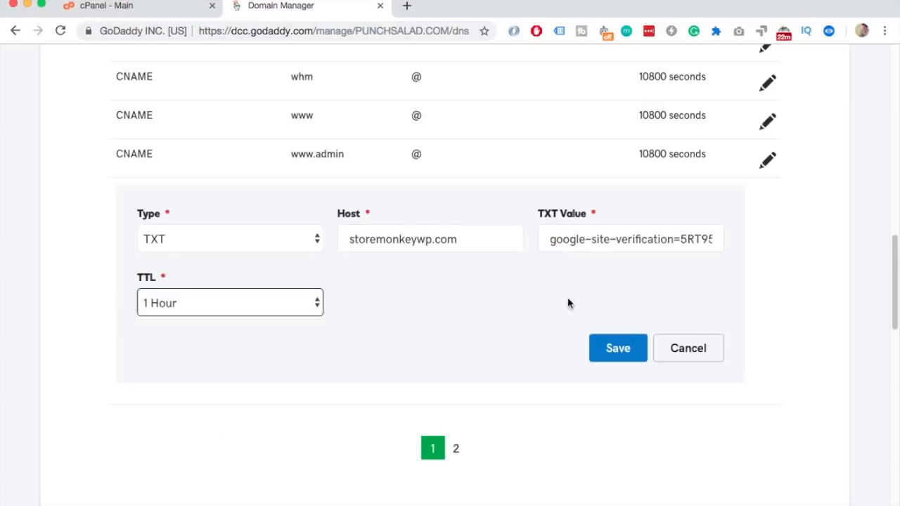
click(624, 346)
click(419, 319)
click(618, 350)
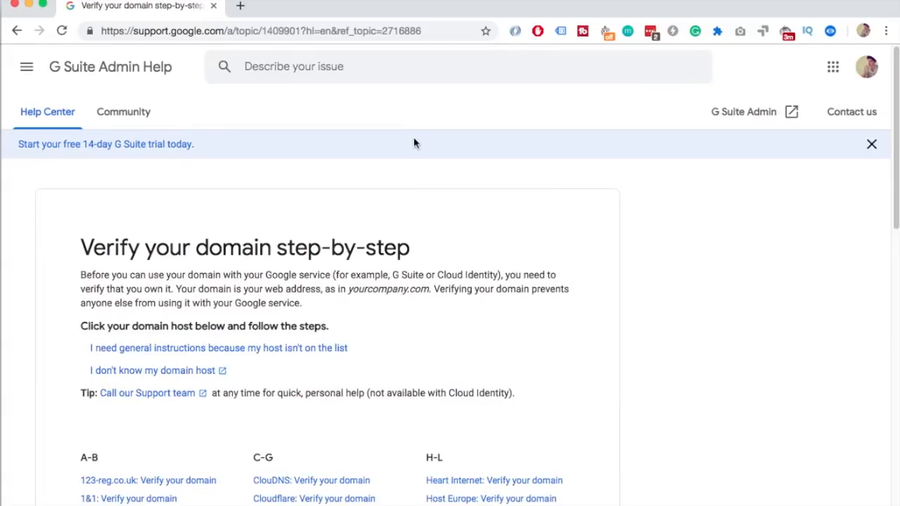
Step: Look through the G Suite Admin Help list of domain verification guides by domain host
scroll(414, 143, down, 3)
scroll(414, 143, down, 5)
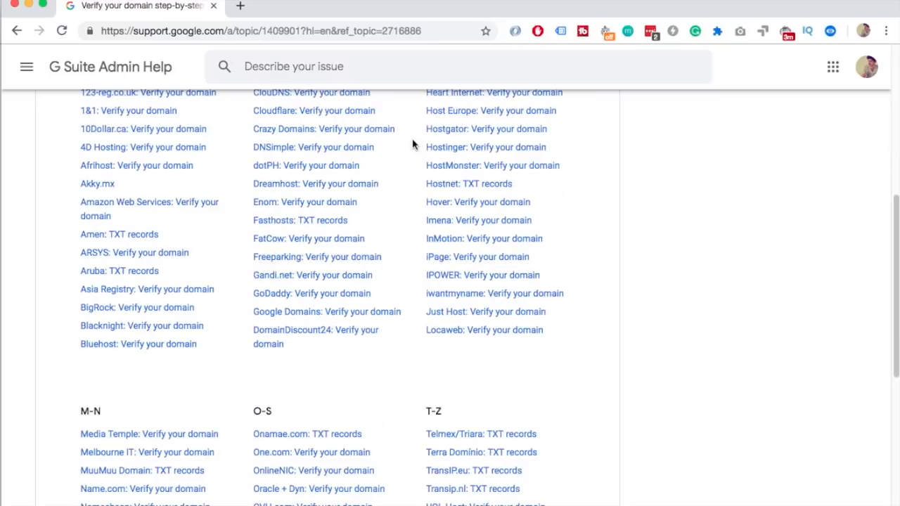
scroll(646, 231, down, 1)
scroll(646, 231, down, 5)
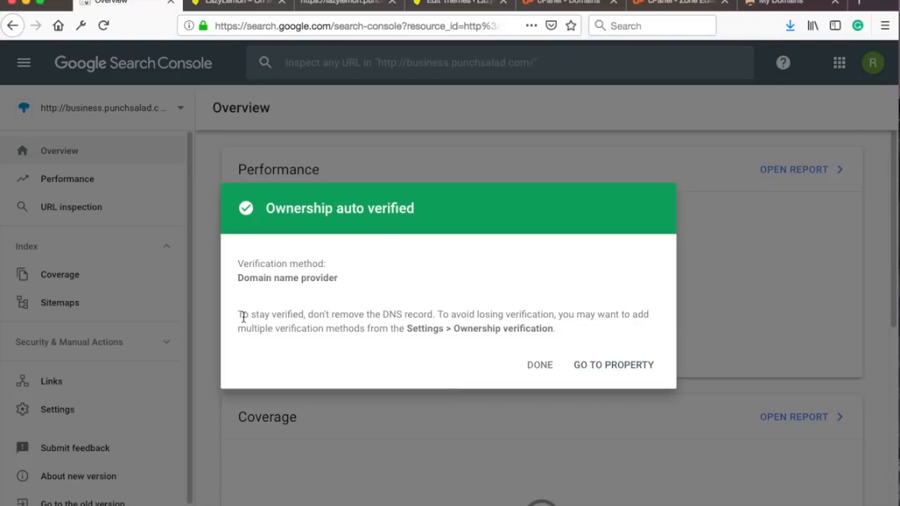
Step: Go to the verified storemonkeywp.com property in Google Search Console, dismiss its welcome introduction and open the property selector
click(613, 367)
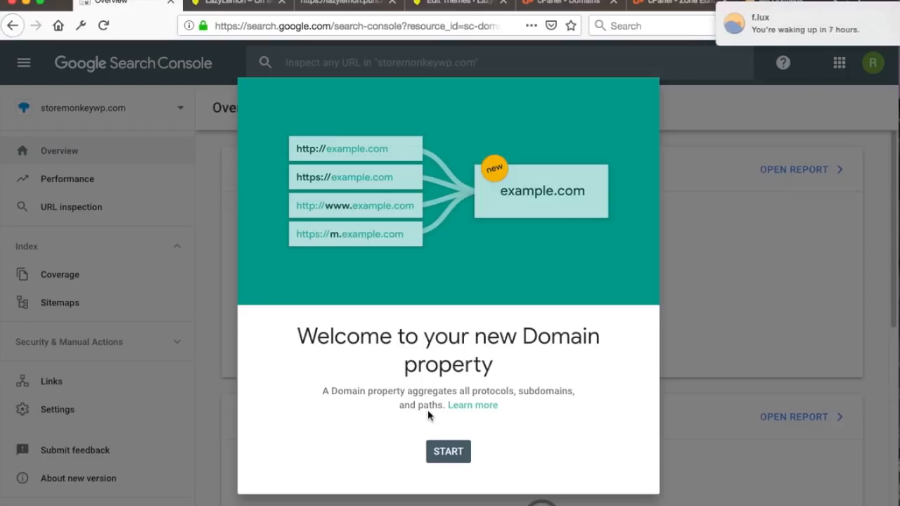
click(446, 453)
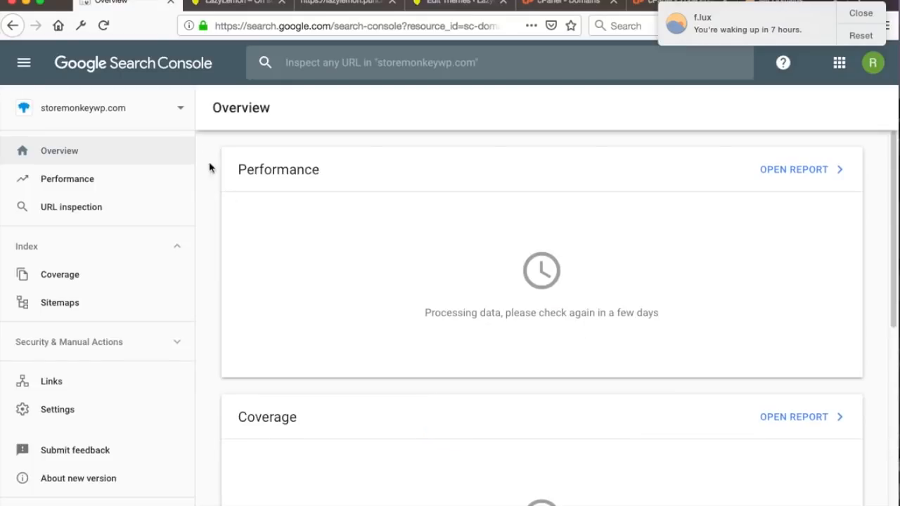
click(99, 114)
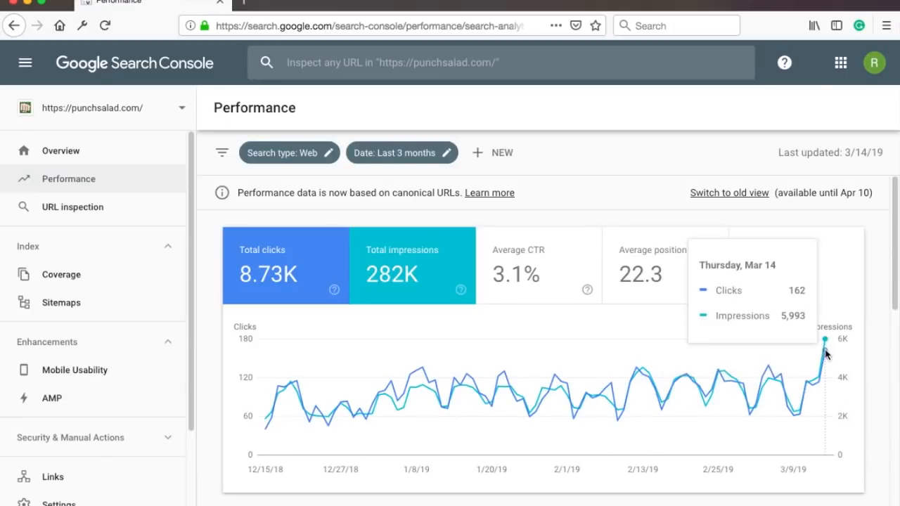
Step: Examine the search queries in the punchsalad.com performance report and open the property's Sitemaps page
scroll(623, 360, down, 3)
scroll(618, 351, down, 2)
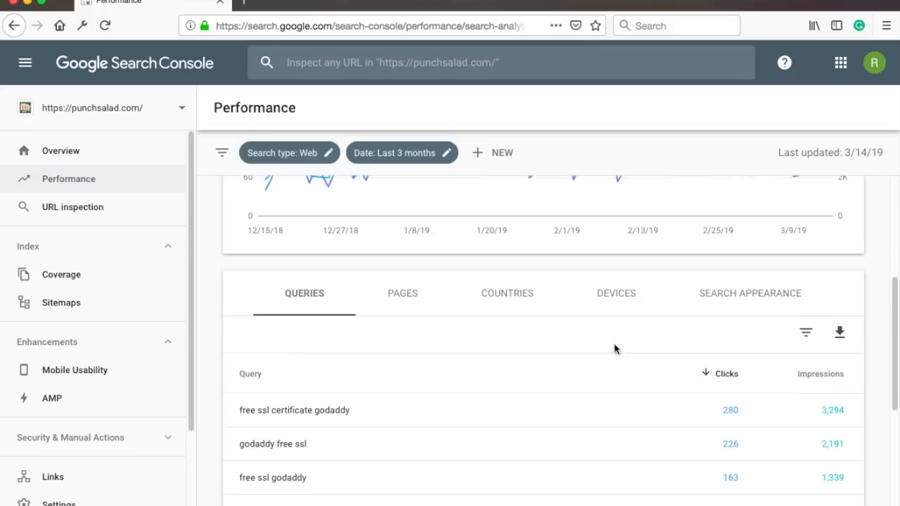
scroll(614, 343, down, 1)
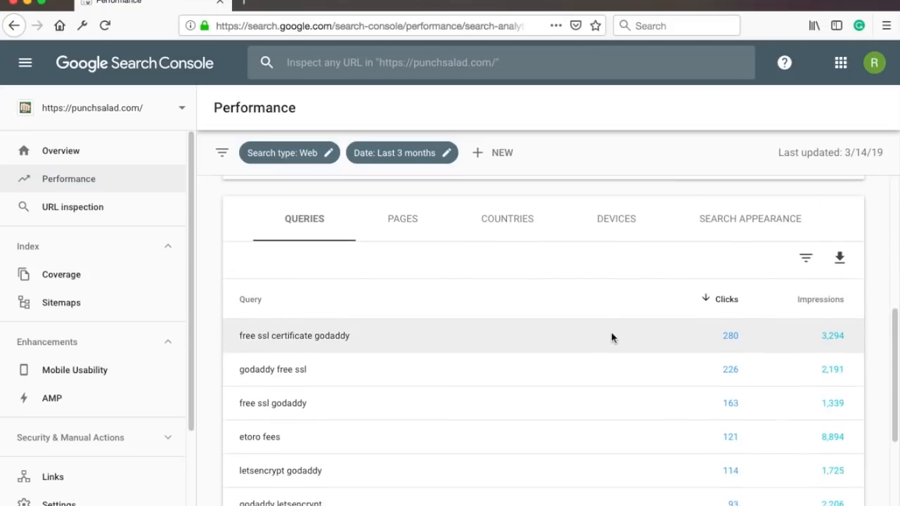
scroll(613, 338, down, 2)
scroll(614, 334, down, 4)
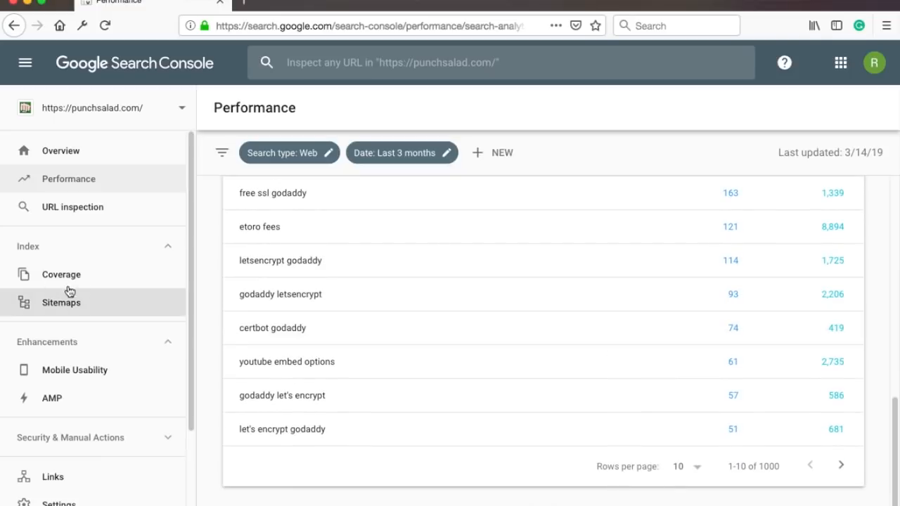
click(65, 302)
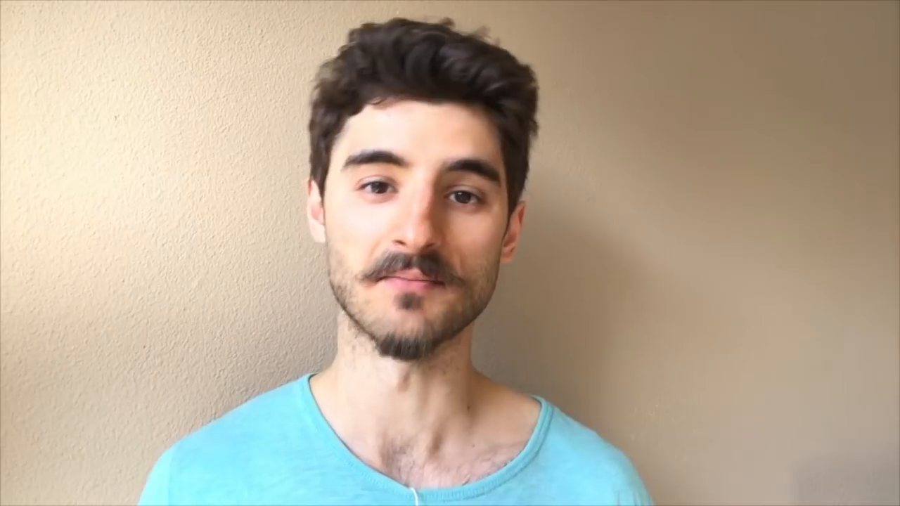